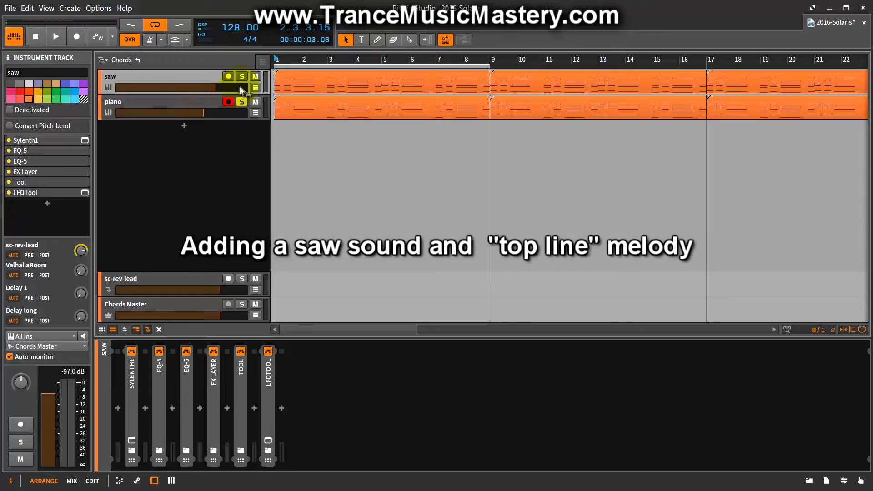
Open the first clip on the saw track in the note editor and play it
{"action": "left_click", "coordinate": [352, 81]}
{"action": "double_click", "coordinate": [352, 83]}
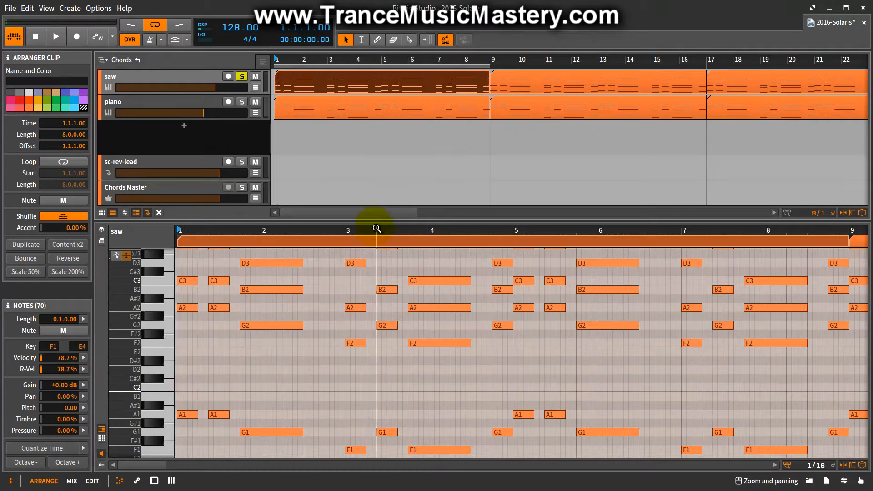
{"action": "key", "text": "space"}
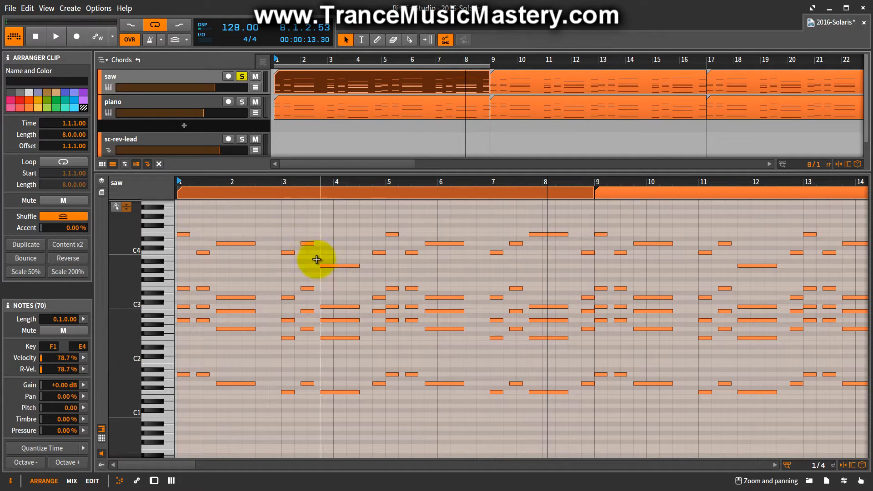
Highlight the chord notes beneath the melody in bars 1–8, deselect them and play the opening chords of the saw clip
{"action": "left_click_drag", "start_coordinate": [179, 277], "coordinate": [557, 428]}
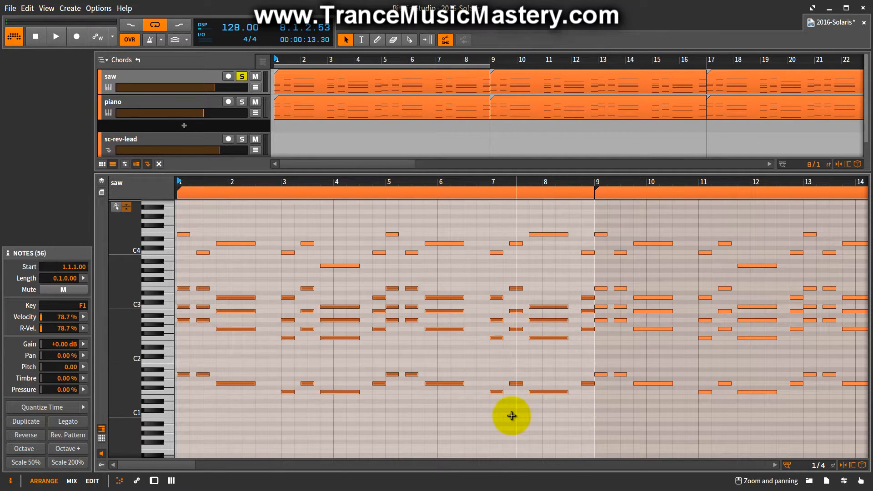
{"action": "left_click", "coordinate": [257, 278]}
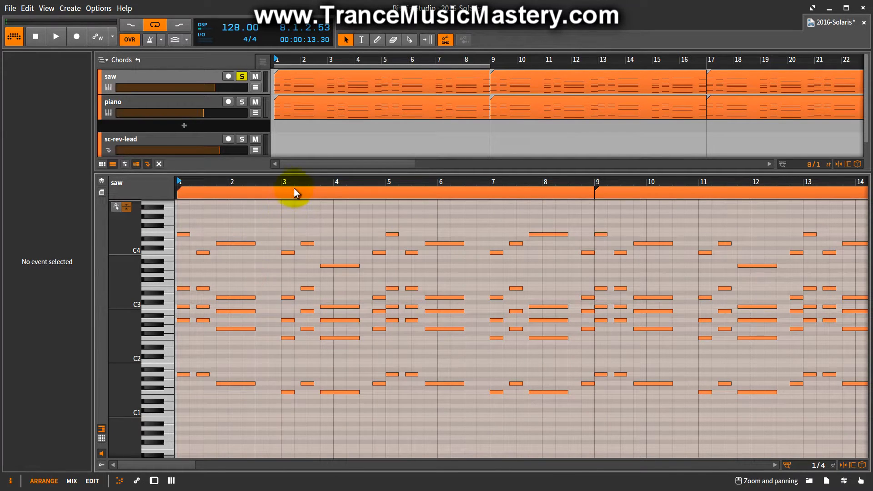
{"action": "left_click_drag", "start_coordinate": [293, 185], "coordinate": [303, 182]}
{"action": "left_click_drag", "start_coordinate": [135, 248], "coordinate": [135, 247]}
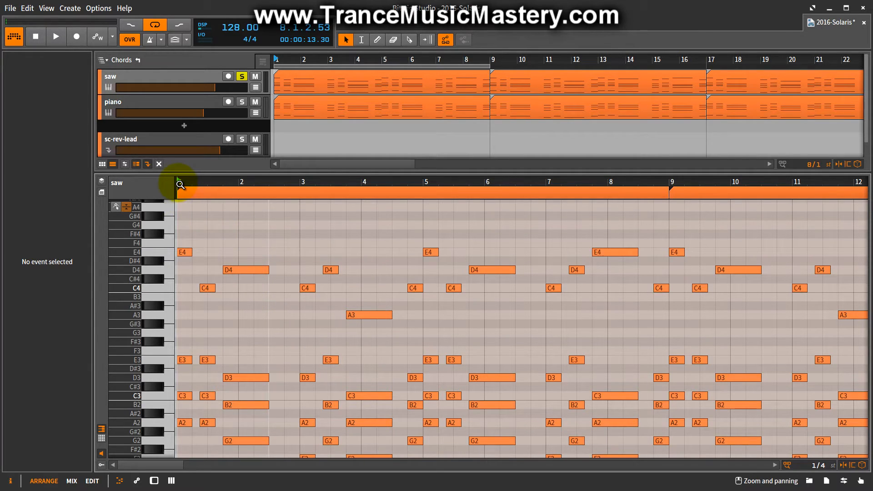
{"action": "key", "text": "space"}
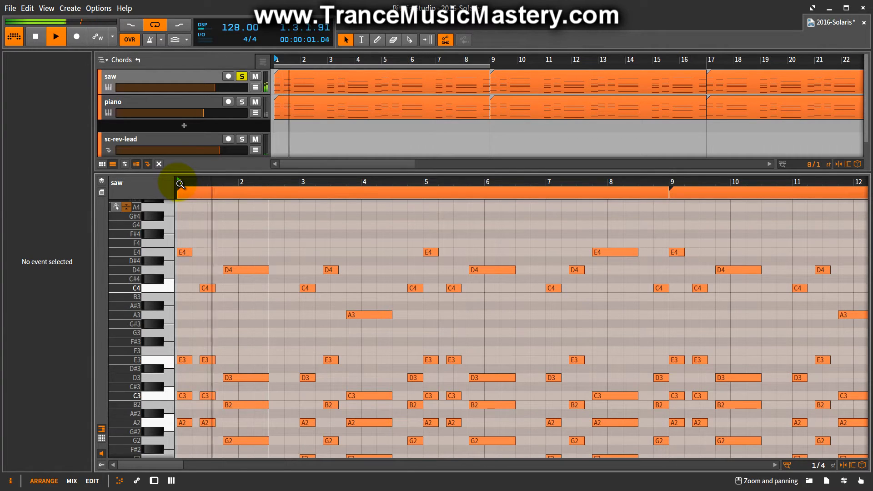
{"action": "key", "text": "space"}
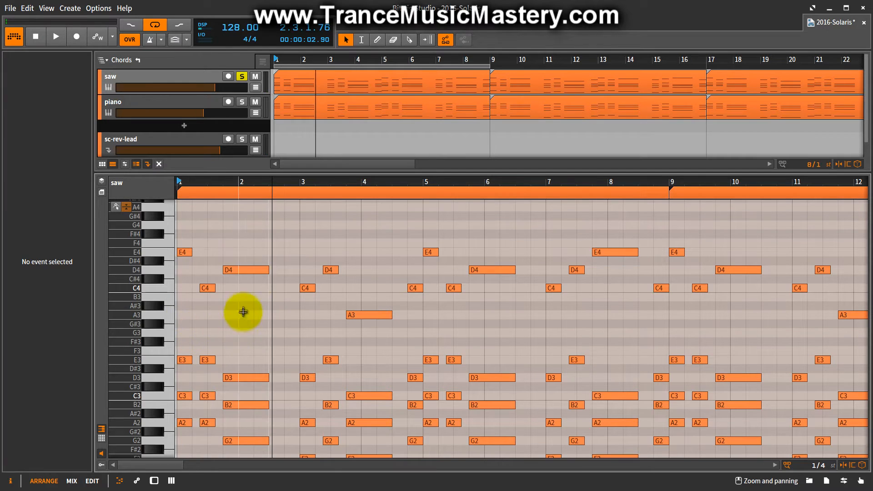
Mute the top notes E4, C4 and D4 in bars 1–2 and play the passage without them
{"action": "left_click_drag", "start_coordinate": [271, 179], "coordinate": [332, 228]}
{"action": "left_click_drag", "start_coordinate": [288, 301], "coordinate": [194, 241]}
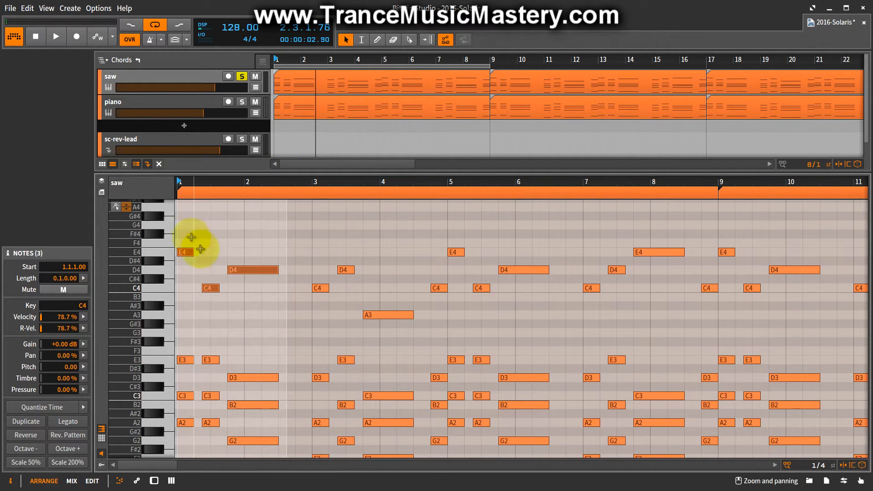
{"action": "right_click", "coordinate": [245, 273]}
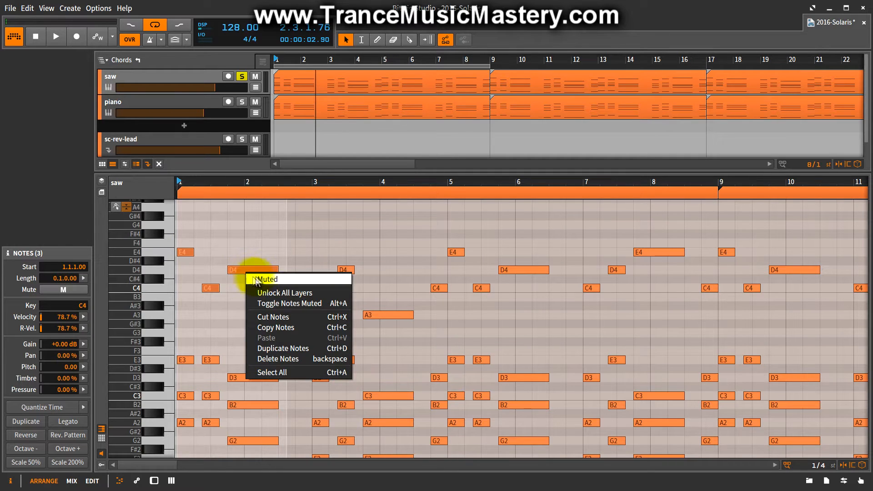
{"action": "left_click", "coordinate": [254, 279]}
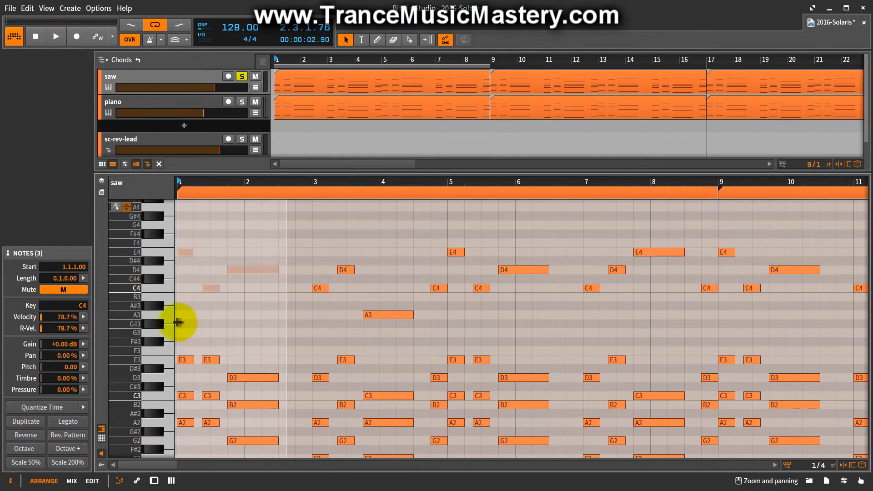
{"action": "key", "text": "space"}
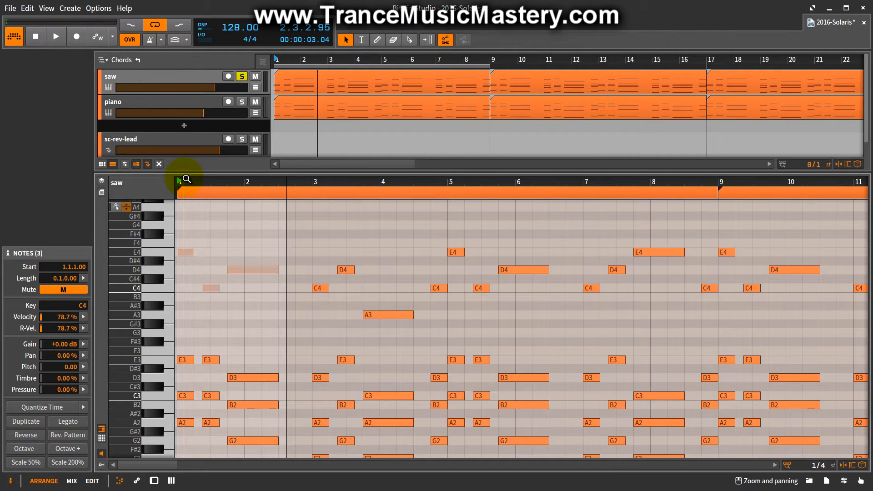
{"action": "key", "text": "space"}
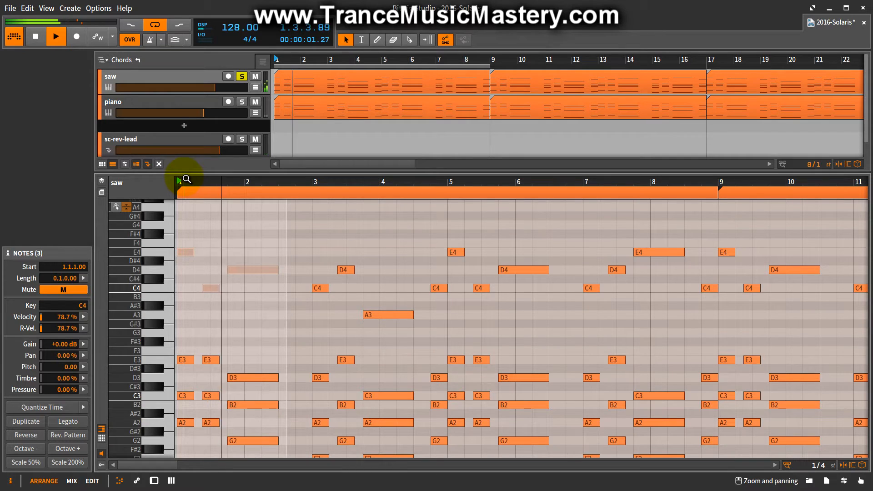
Unmute the E4, C4 and D4 top notes in bars 1–2 and replay the passage
{"action": "right_click", "coordinate": [255, 272]}
{"action": "left_click", "coordinate": [258, 278]}
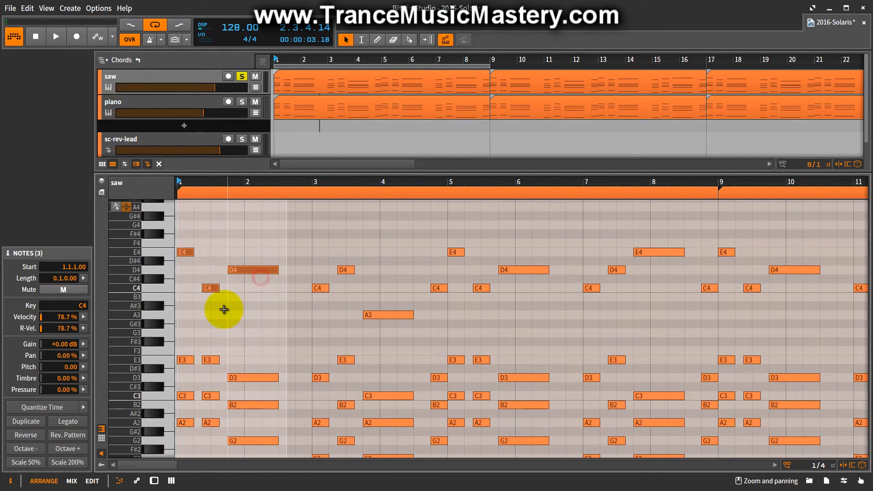
{"action": "key", "text": "space"}
{"action": "key", "text": "space"}
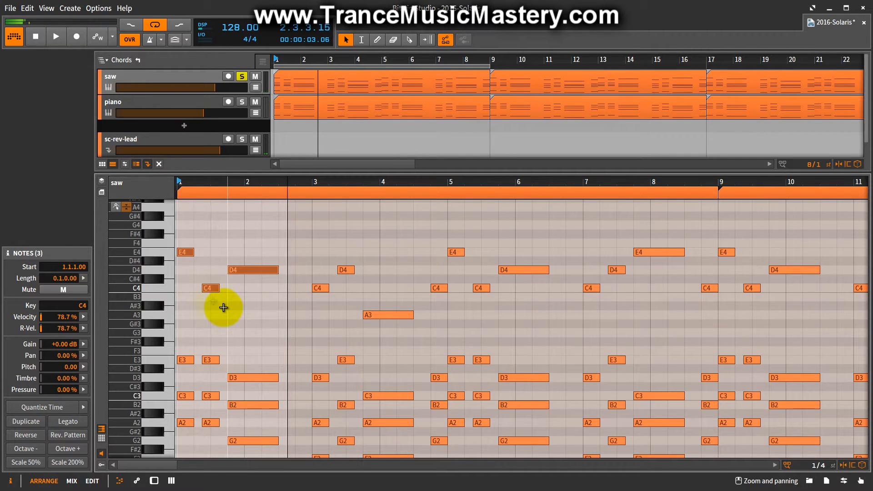
Audition the pitches E4, C4 and D4 individually, then play the opening of the clip for comparison
{"action": "left_click", "coordinate": [168, 251]}
{"action": "left_click", "coordinate": [171, 285]}
{"action": "left_click", "coordinate": [171, 274]}
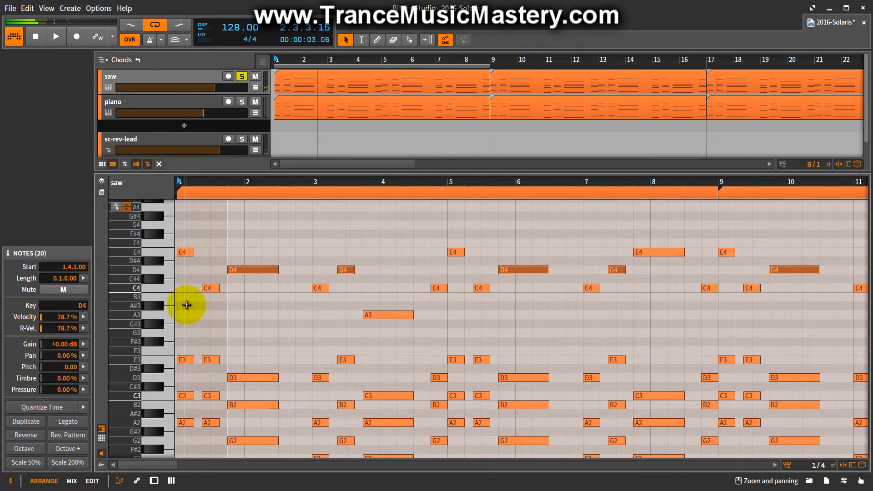
{"action": "key", "text": "space"}
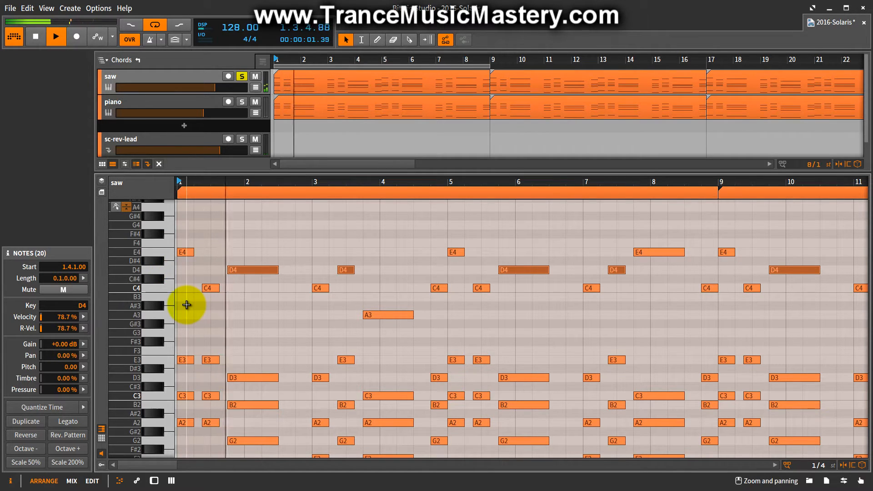
{"action": "key", "text": "space"}
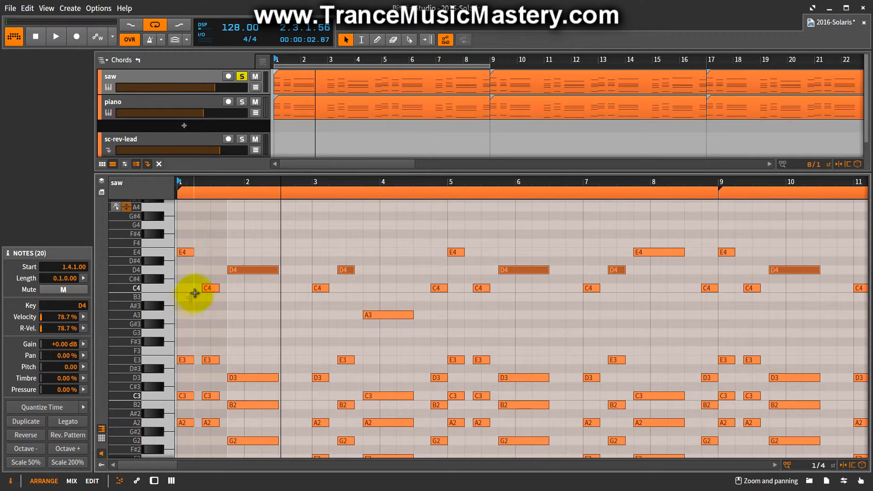
Review the chord notes below the melody and arm the saw track for recording
{"action": "scroll", "coordinate": [235, 284], "scroll_direction": "down", "scroll_amount": 5}
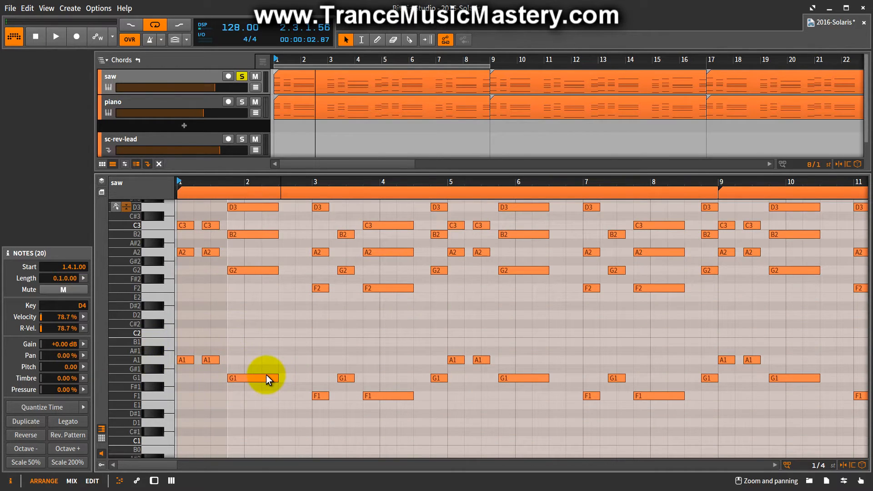
{"action": "scroll", "coordinate": [267, 380], "scroll_direction": "up", "scroll_amount": 3}
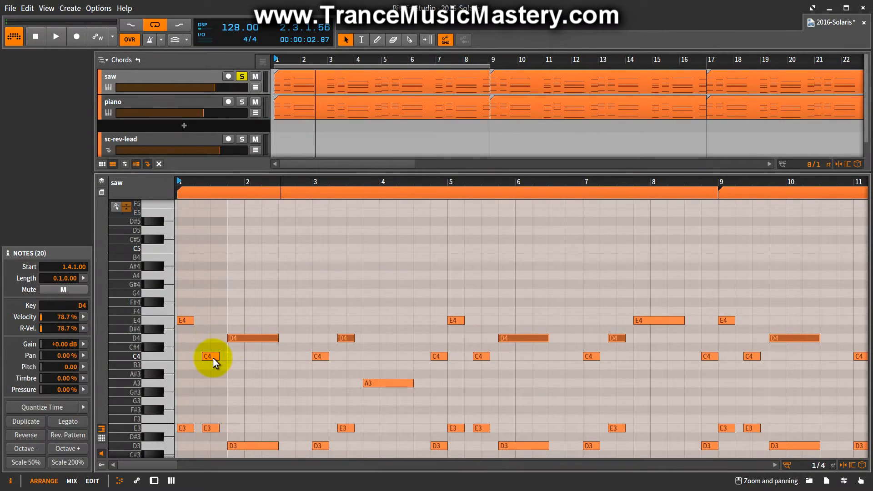
{"action": "scroll", "coordinate": [312, 249], "scroll_direction": "down", "scroll_amount": 2}
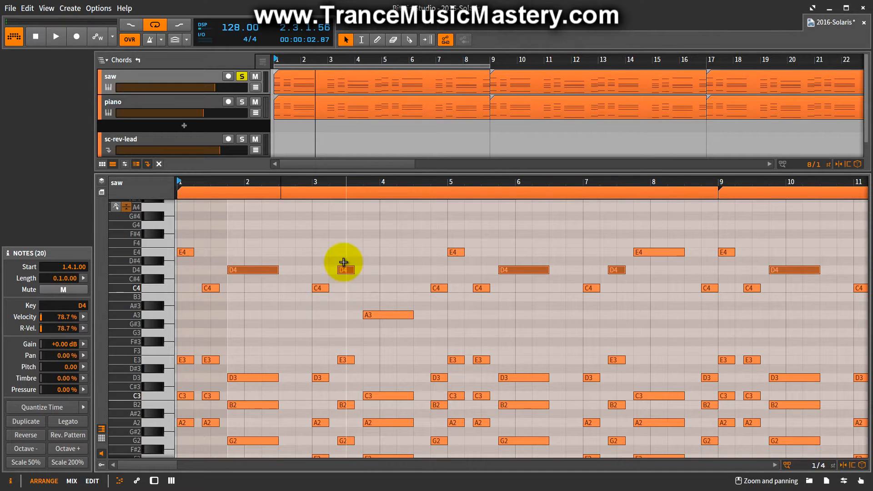
{"action": "scroll", "coordinate": [322, 293], "scroll_direction": "down", "scroll_amount": 1}
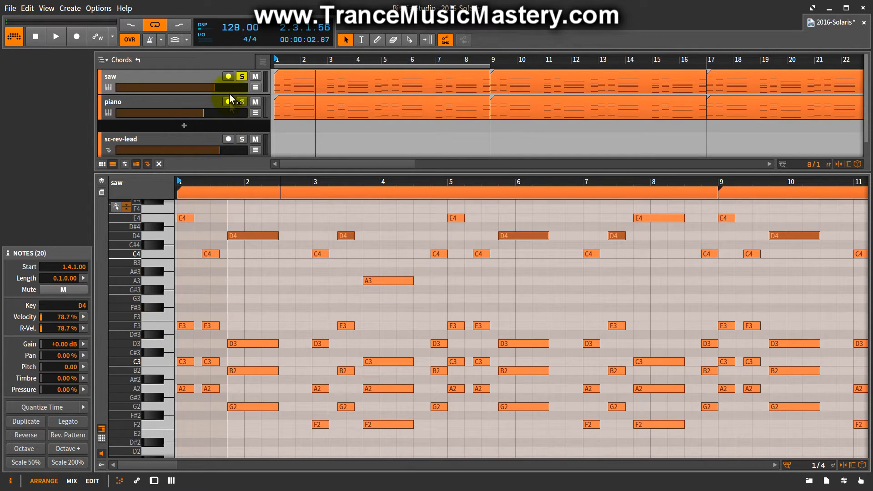
{"action": "left_click", "coordinate": [229, 77]}
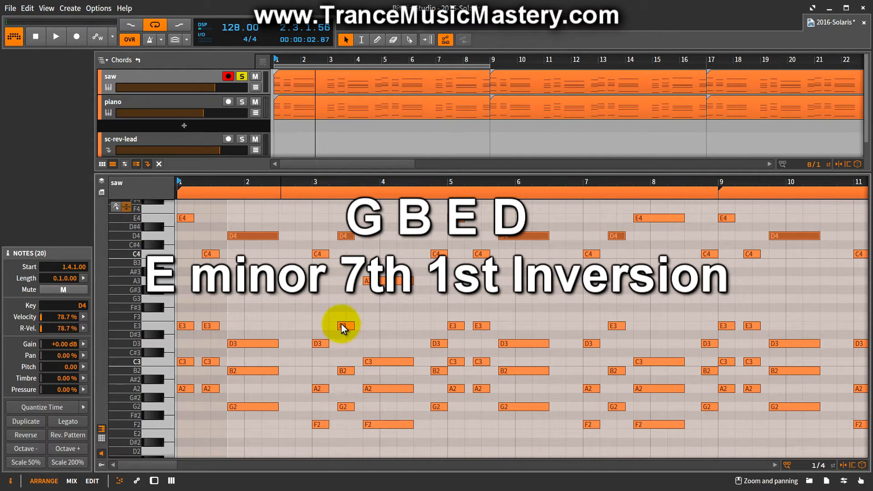
{"action": "left_click", "coordinate": [369, 329]}
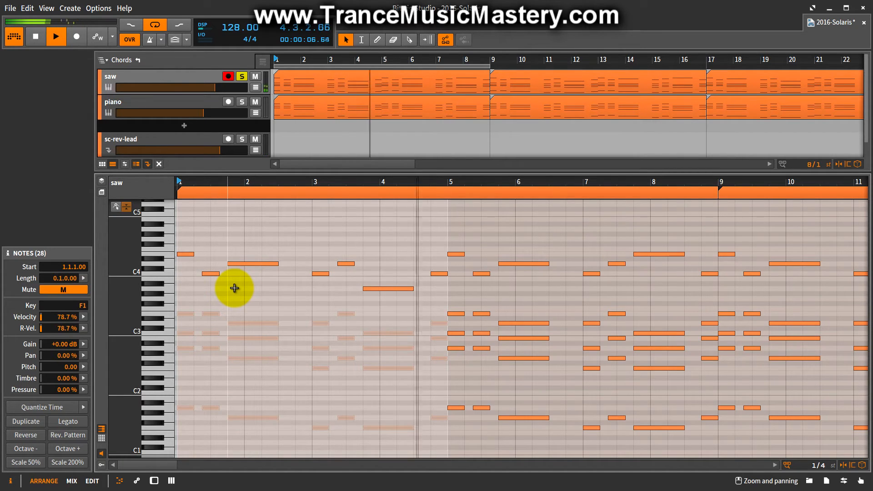
Unmute the chord notes beneath the melody in bars 1–4 of the saw clip
{"action": "left_click_drag", "start_coordinate": [186, 302], "coordinate": [439, 438]}
{"action": "right_click", "coordinate": [438, 323]}
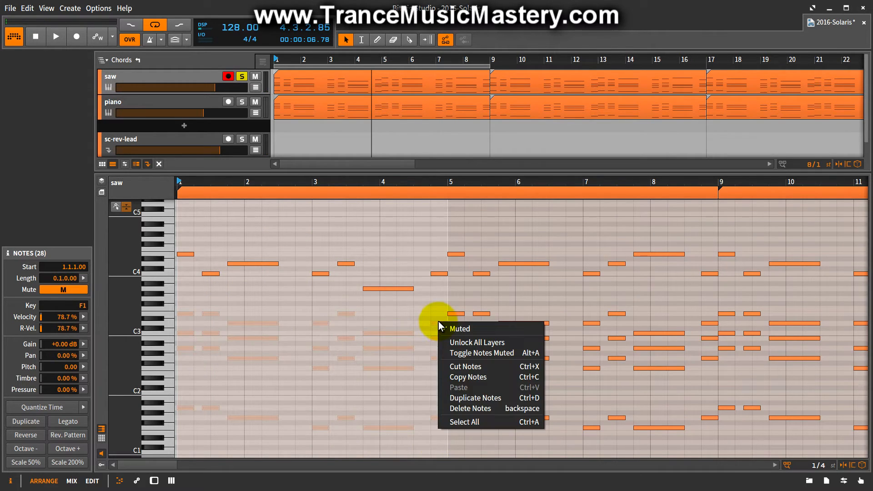
{"action": "left_click", "coordinate": [451, 325]}
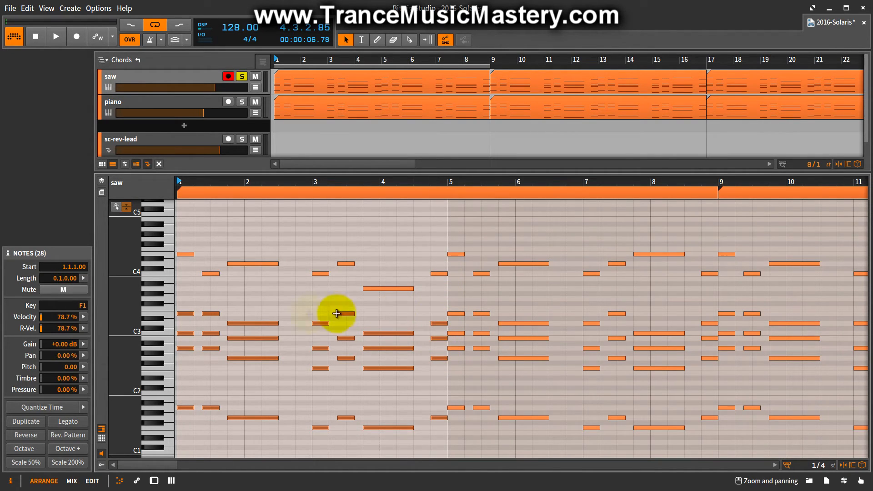
Compare the G chords at 1.4.1 and 4.4.1 by selecting their lower notes, then play the clip from 1.4.1
{"action": "left_click_drag", "start_coordinate": [245, 313], "coordinate": [254, 420]}
{"action": "left_click_drag", "start_coordinate": [426, 314], "coordinate": [441, 423]}
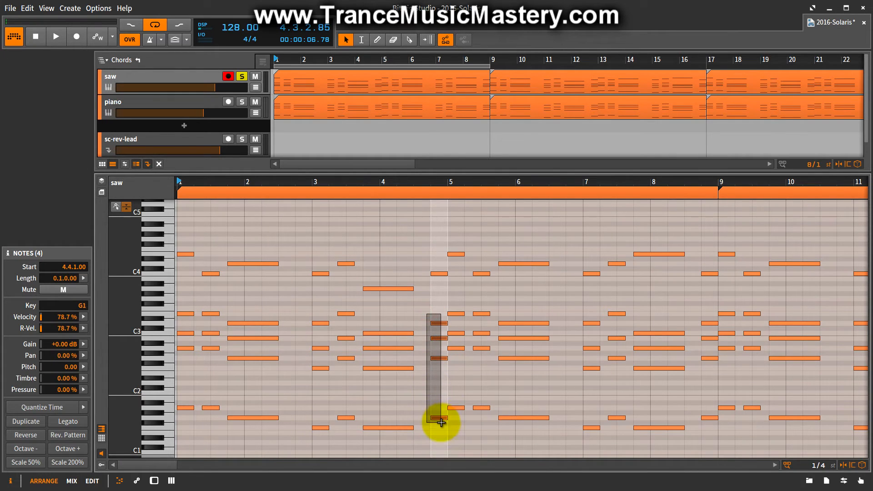
{"action": "left_click_drag", "start_coordinate": [251, 306], "coordinate": [259, 418]}
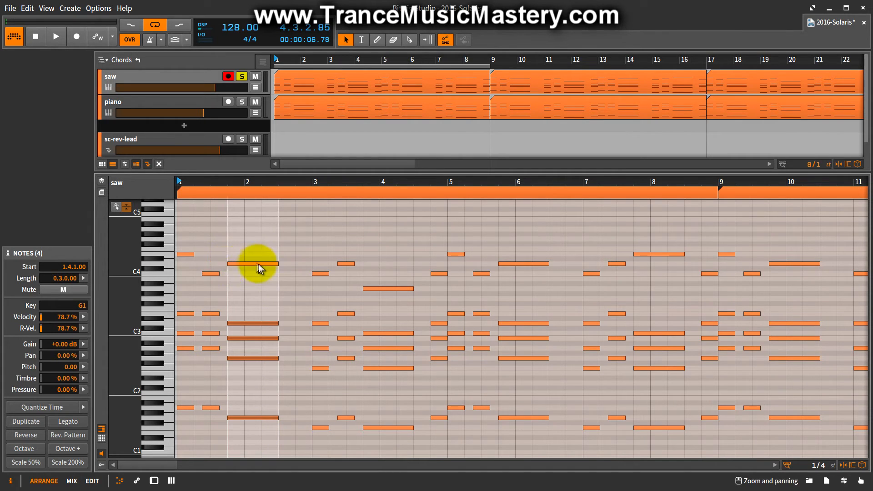
{"action": "left_click", "coordinate": [227, 183]}
{"action": "key", "text": "space"}
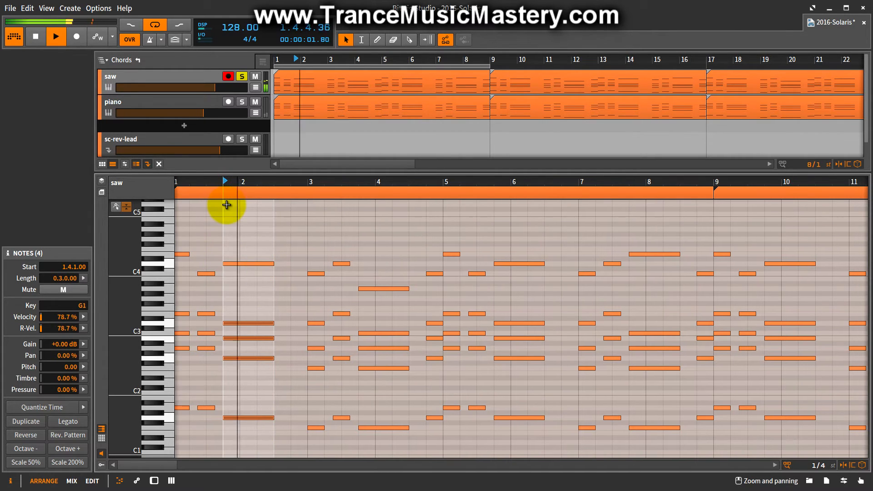
{"action": "key", "text": "space"}
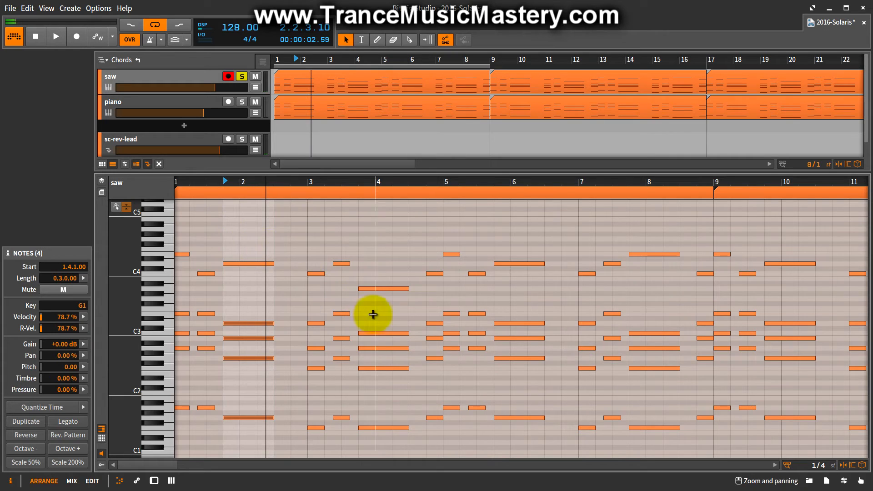
Select the lower notes of the chord at 4.4.1 and play the clip from that position
{"action": "left_click_drag", "start_coordinate": [429, 318], "coordinate": [433, 435]}
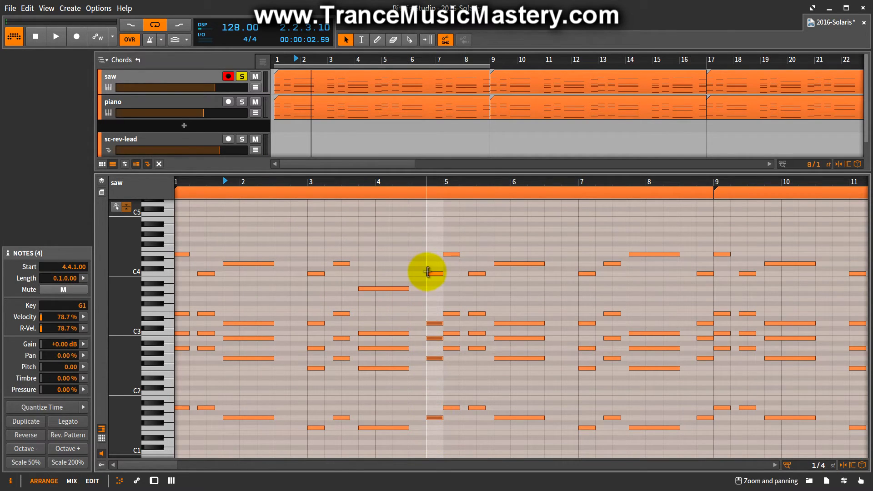
{"action": "double_click", "coordinate": [423, 182]}
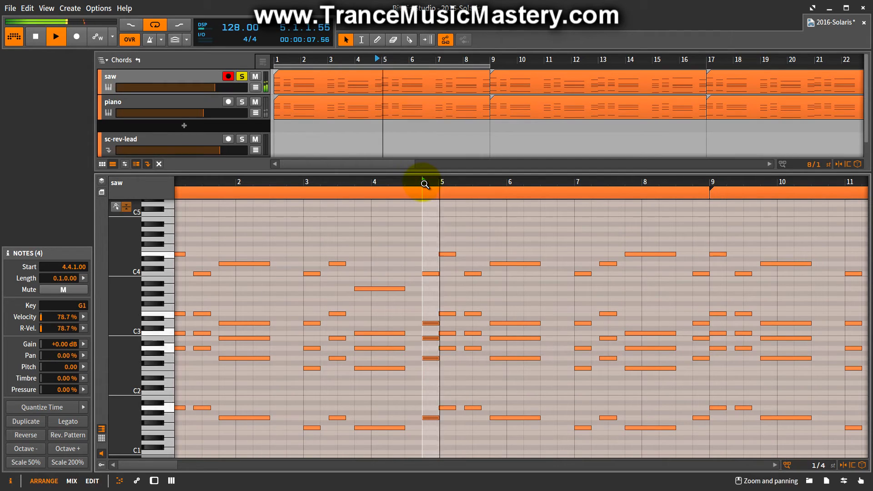
{"action": "key", "text": "space"}
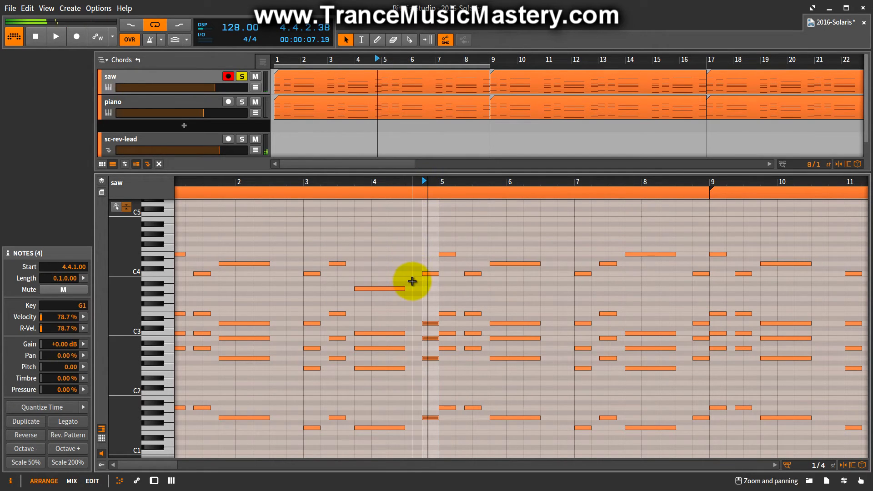
Raise the melody note at 4.4.1 to D4 and play the chord with it
{"action": "left_click", "coordinate": [412, 281]}
{"action": "left_click_drag", "start_coordinate": [427, 262], "coordinate": [434, 286]}
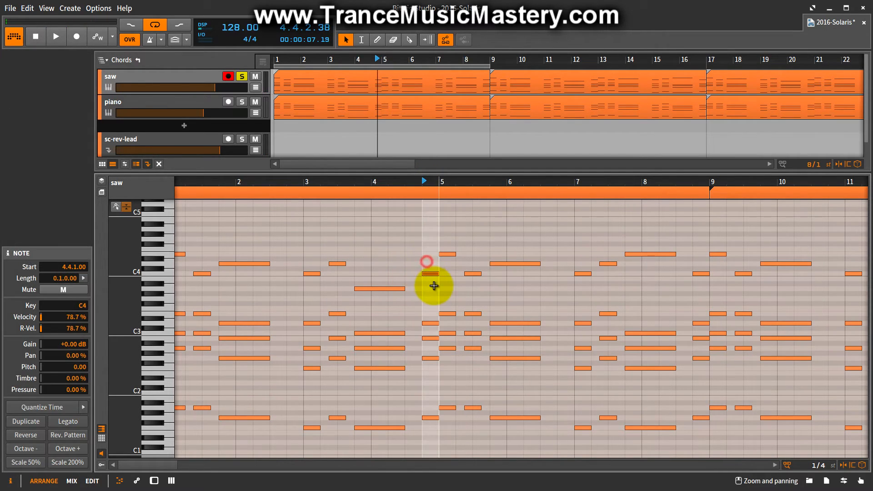
{"action": "key", "text": "Up"}
{"action": "key", "text": "Up"}
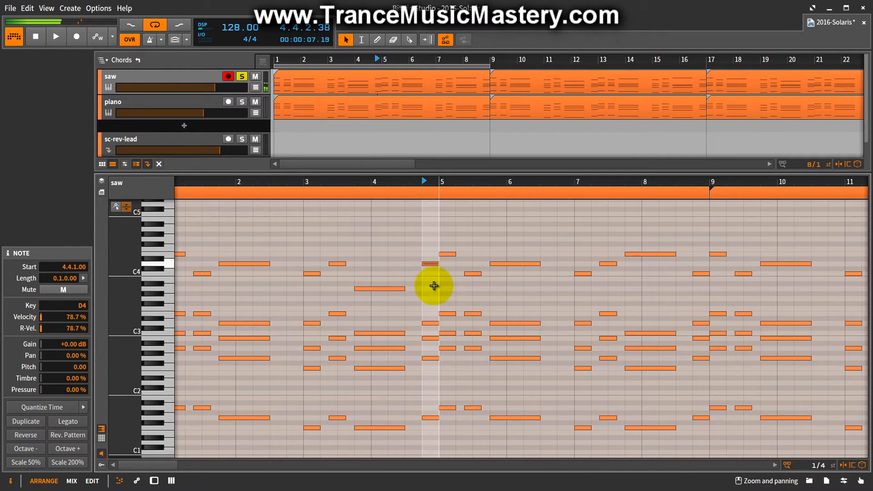
{"action": "key", "text": "space"}
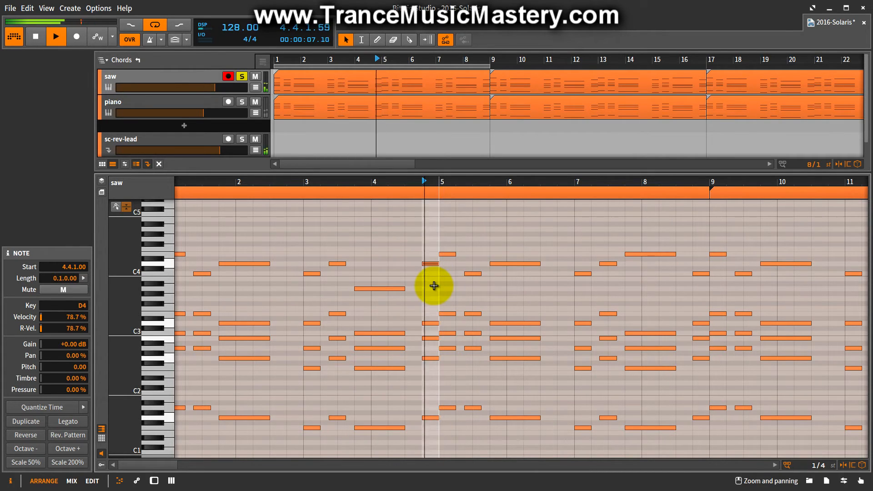
Move the melody note at 4.4.1 back down to C4, replay the chord and clear the selection
{"action": "key", "text": "Down"}
{"action": "key", "text": "Down"}
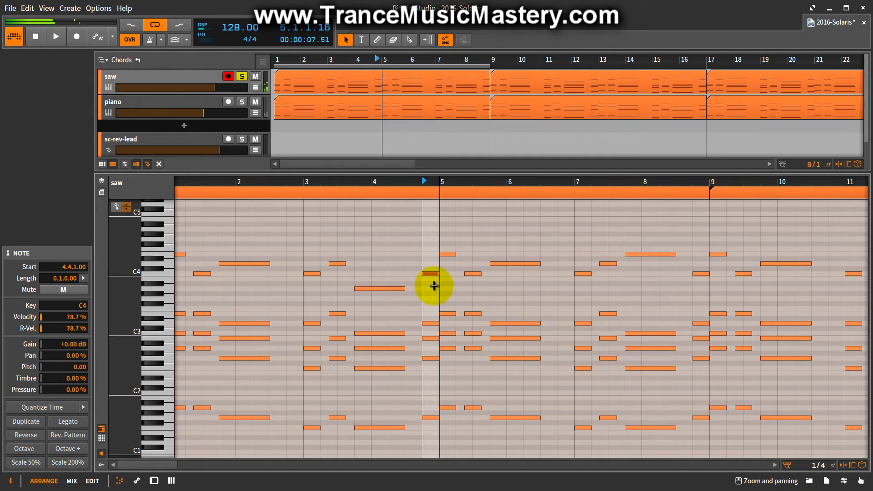
{"action": "key", "text": "space"}
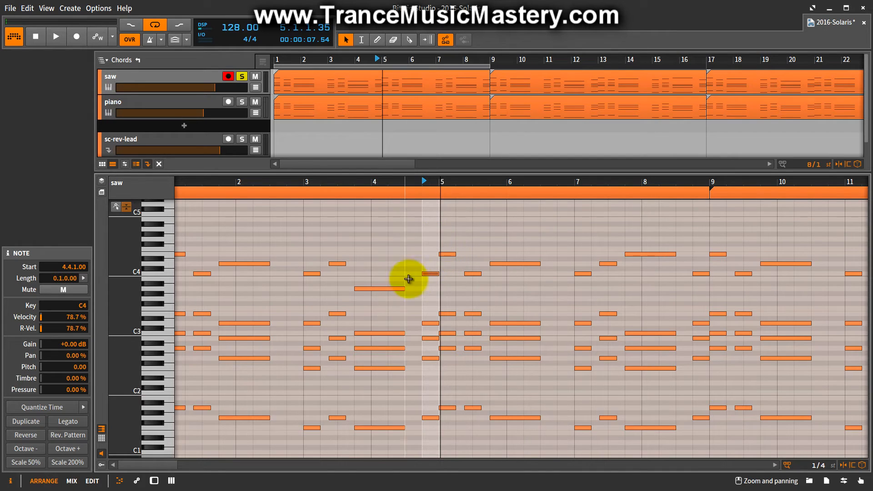
{"action": "left_click_drag", "start_coordinate": [433, 181], "coordinate": [436, 179]}
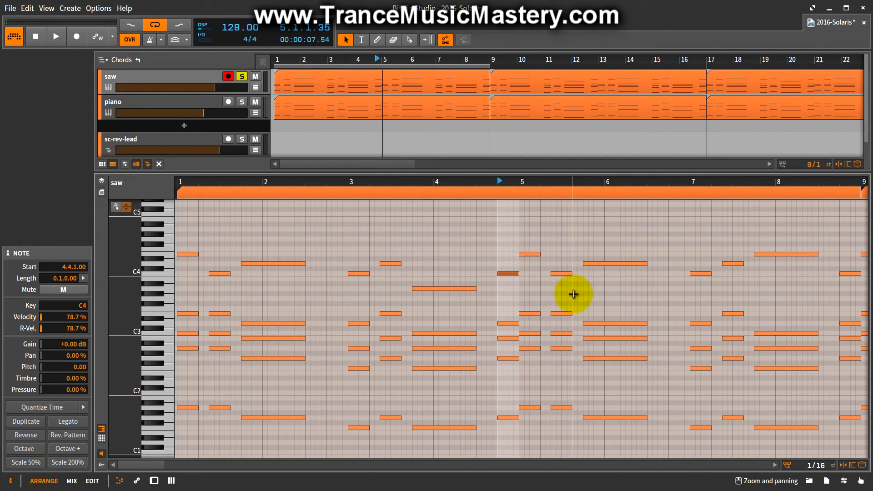
{"action": "left_click", "coordinate": [495, 288]}
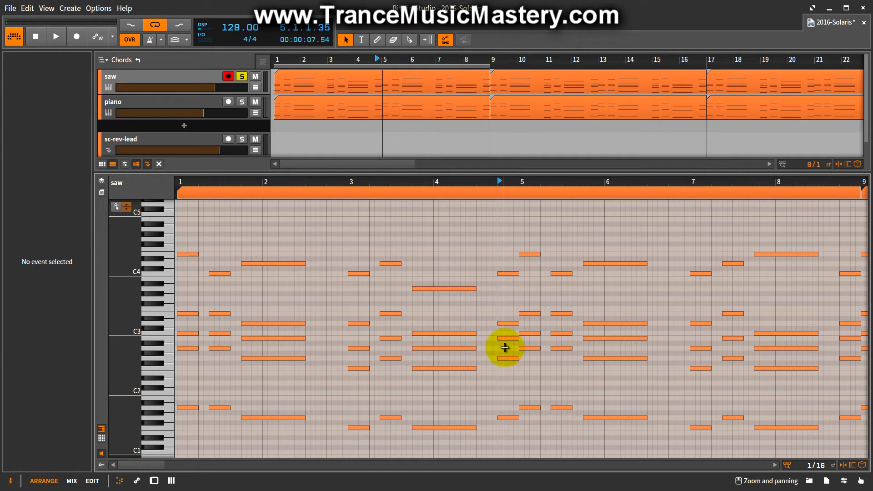